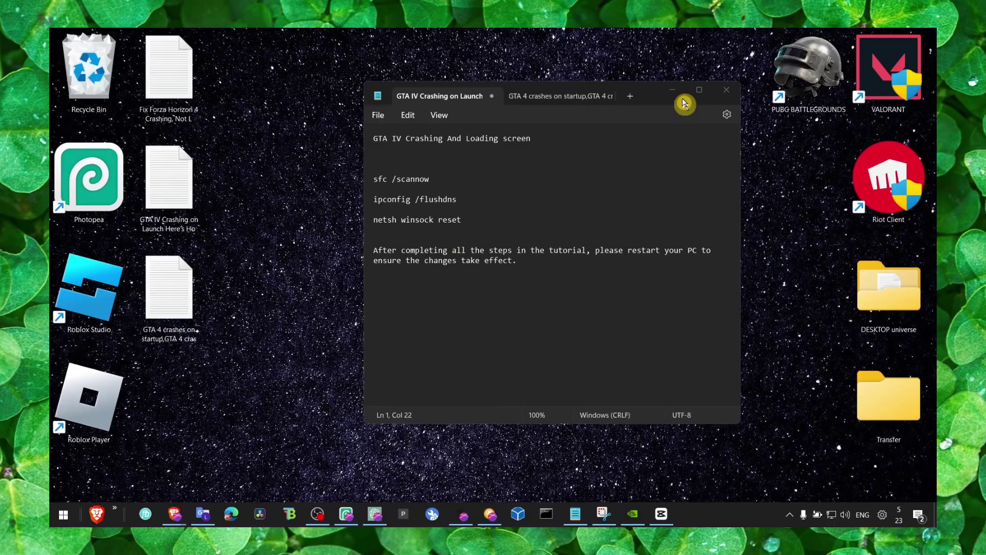
Close the Notepad window holding the GTA crash notes.
click(843, 152)
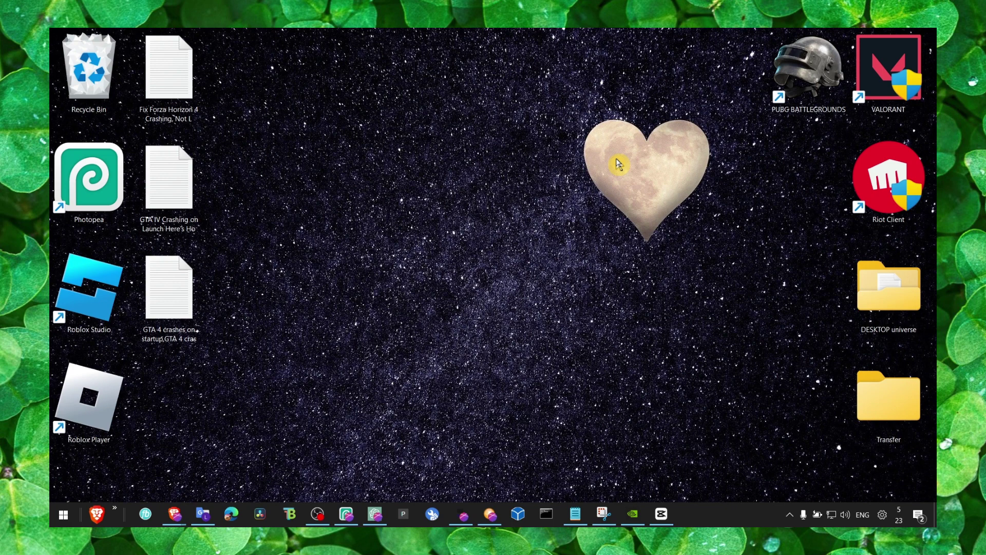
Open the Optional updates page under Windows Update's Advanced options.
key(super+s)
text(windows)
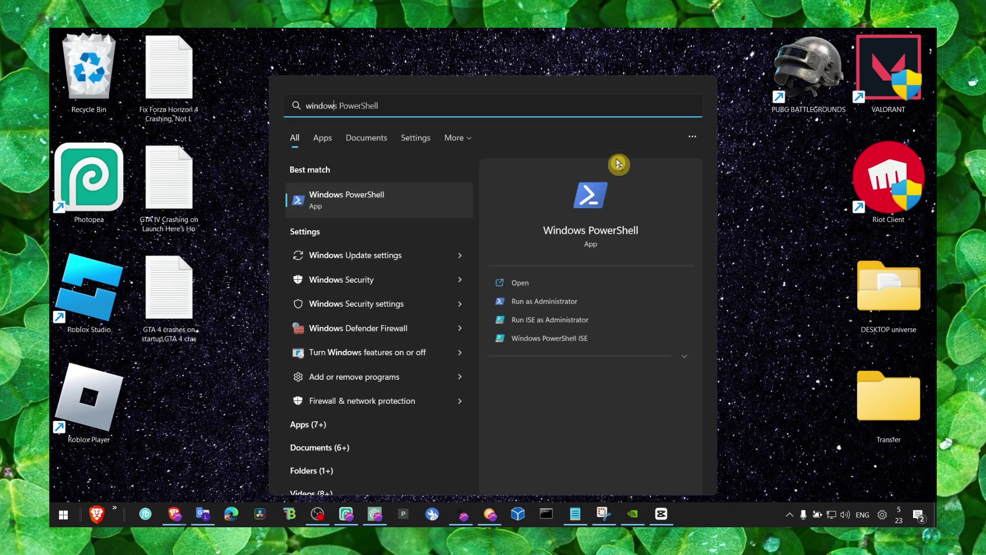
text( update)
key(Return)
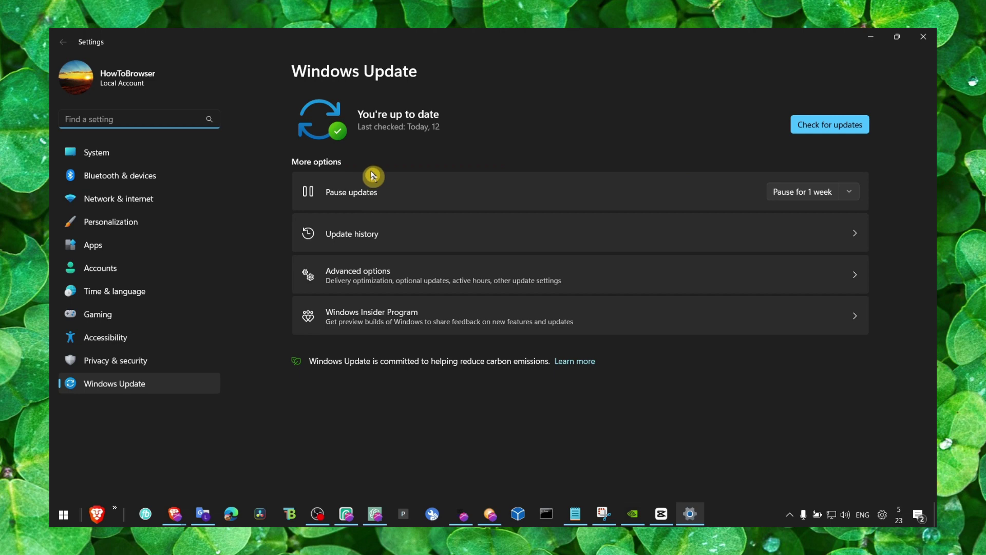
click(386, 282)
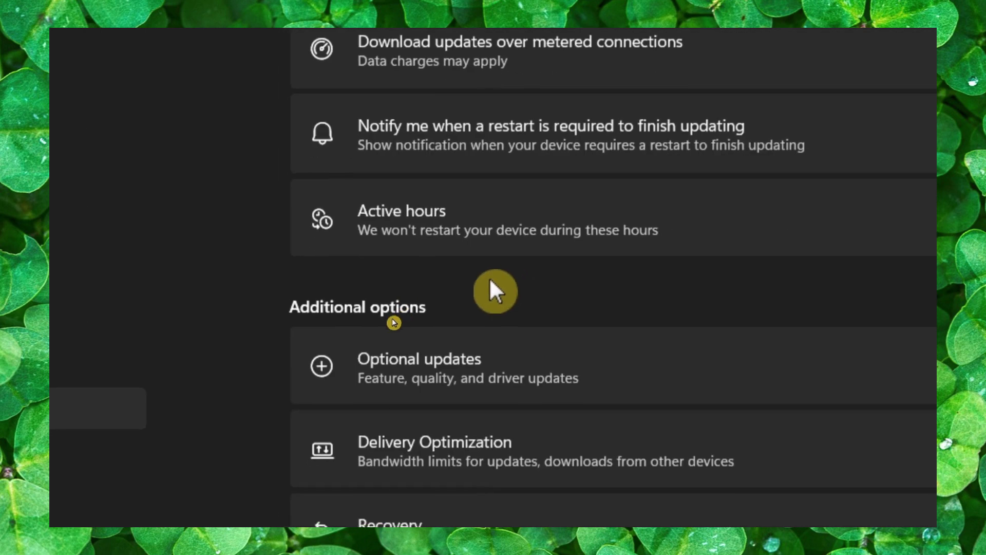
click(390, 366)
Tick the Lenovo - System - 2.0.5.13 driver update and close Settings.
click(441, 113)
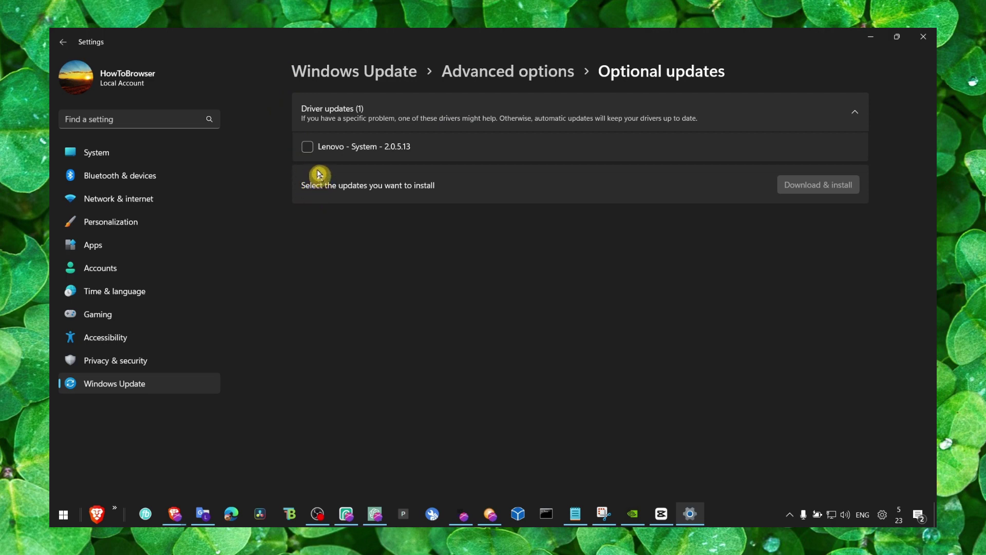
click(310, 151)
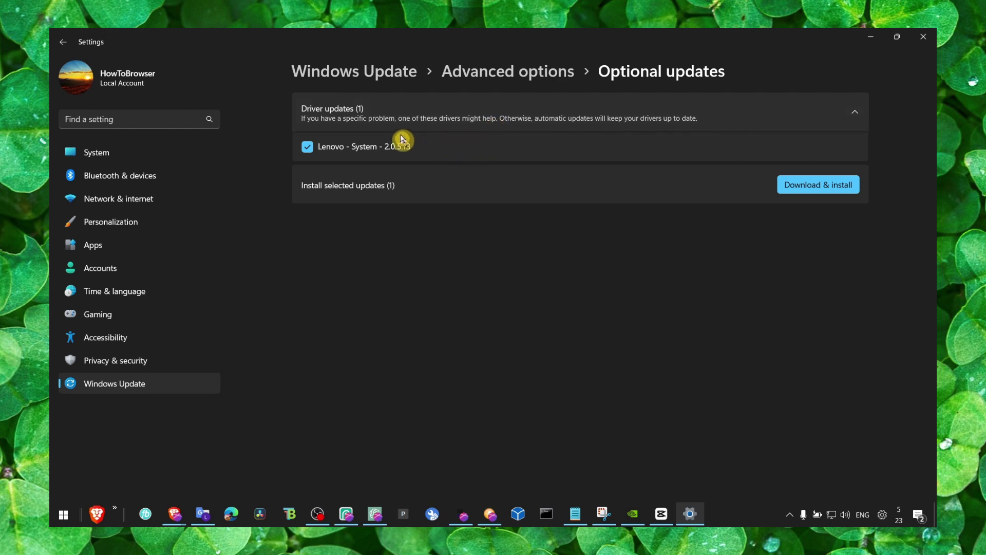
click(924, 37)
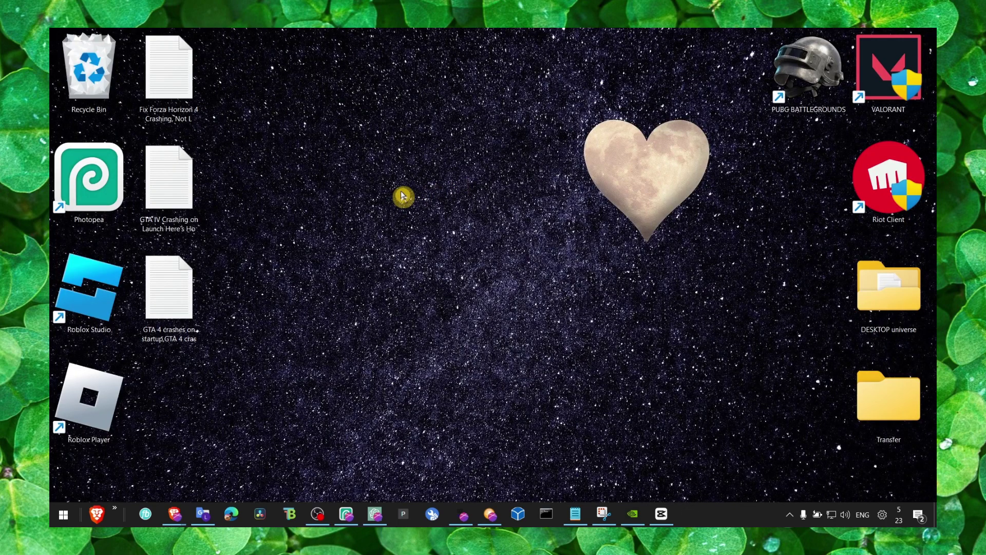
Bring up Brave and view the DirectX End-User Runtime download page.
key(super)
key(super)
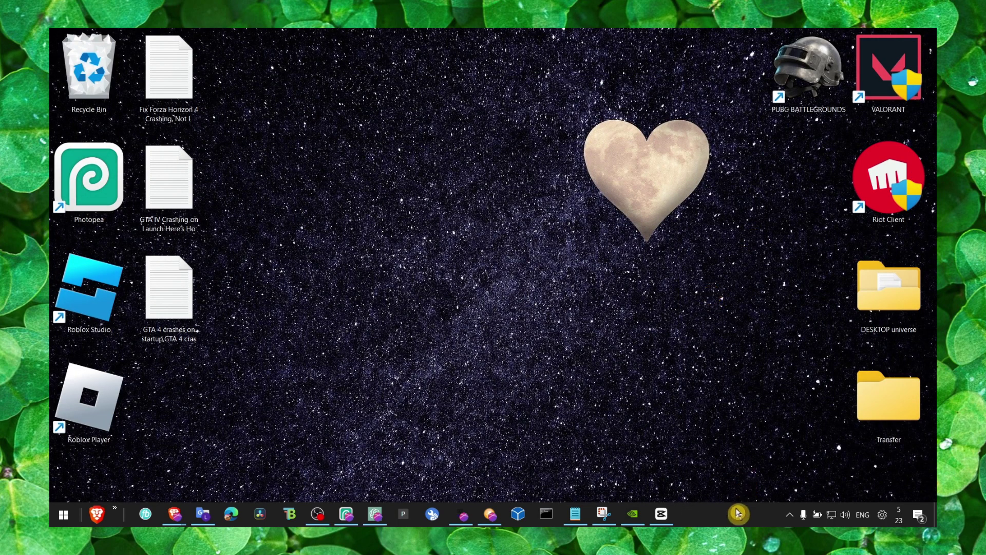
click(736, 518)
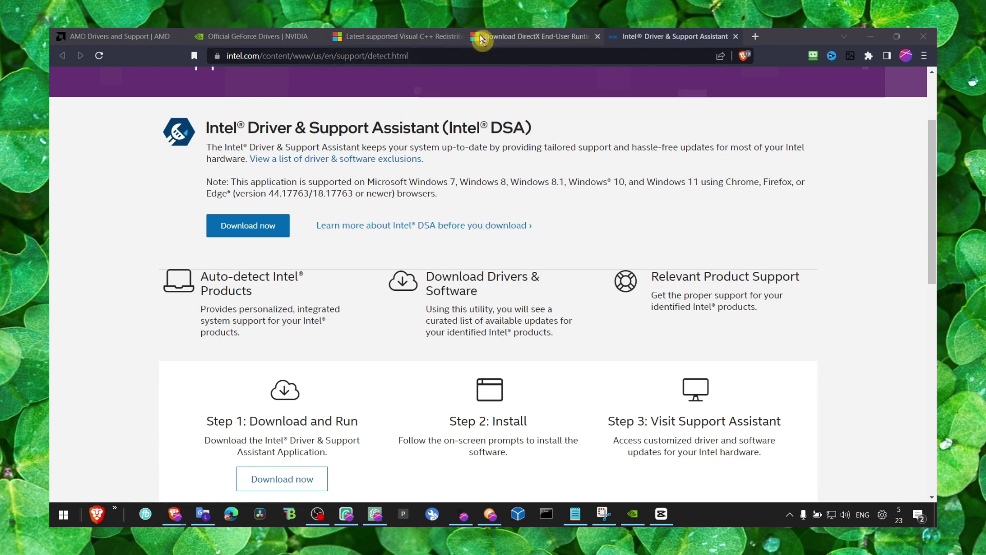
click(516, 37)
scroll(181, 222, down, 3)
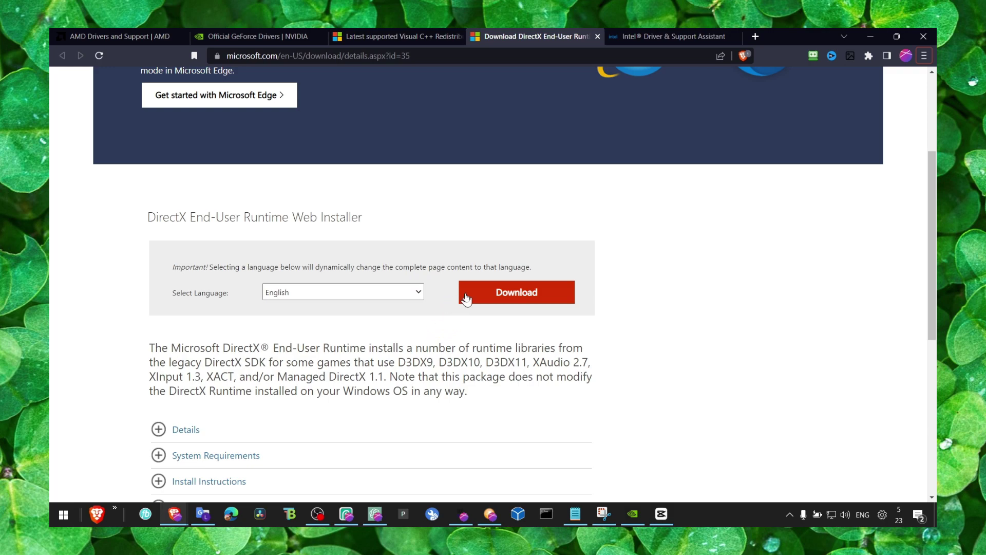
Look over the Microsoft Visual C++ Redistributable article.
click(402, 43)
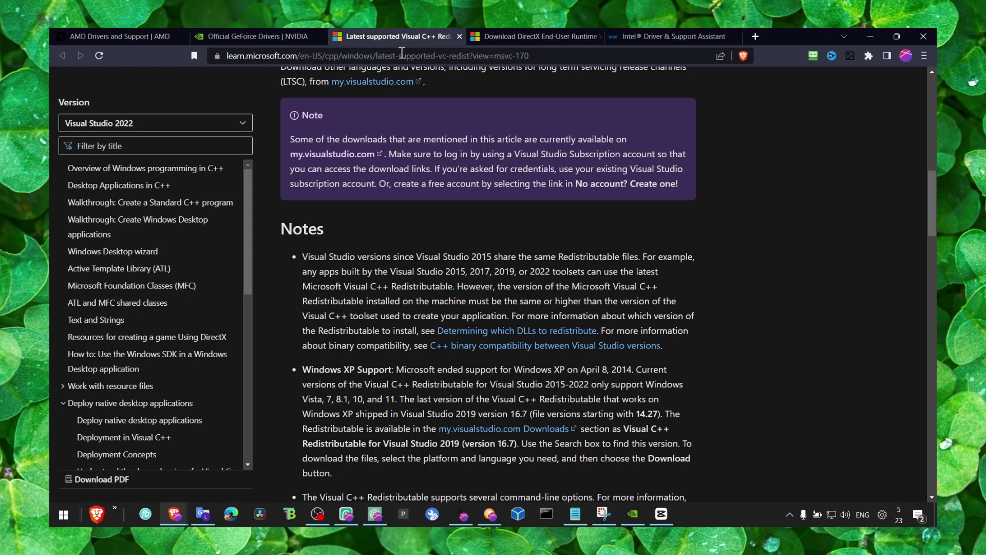
scroll(302, 226, up, 10)
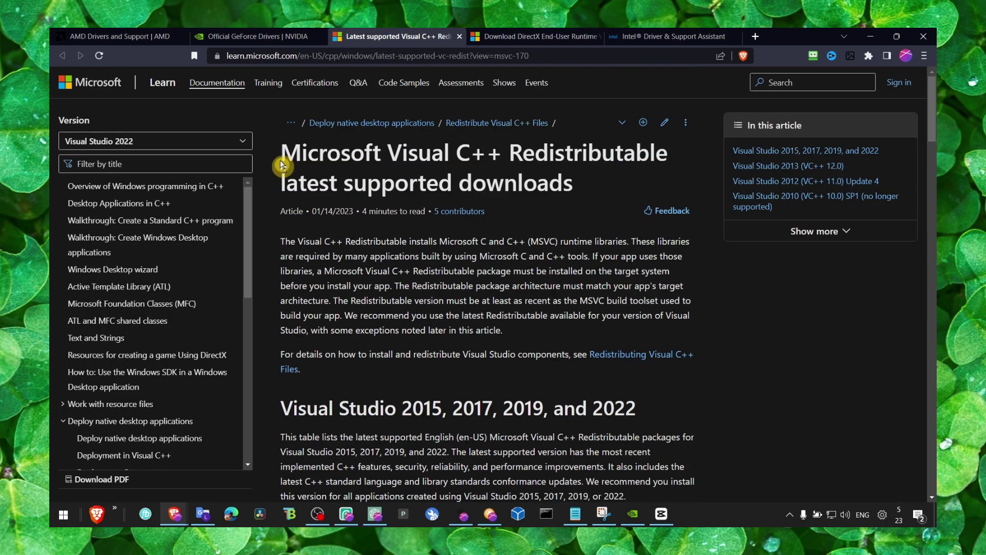
drag(282, 163, 500, 163)
click(496, 161)
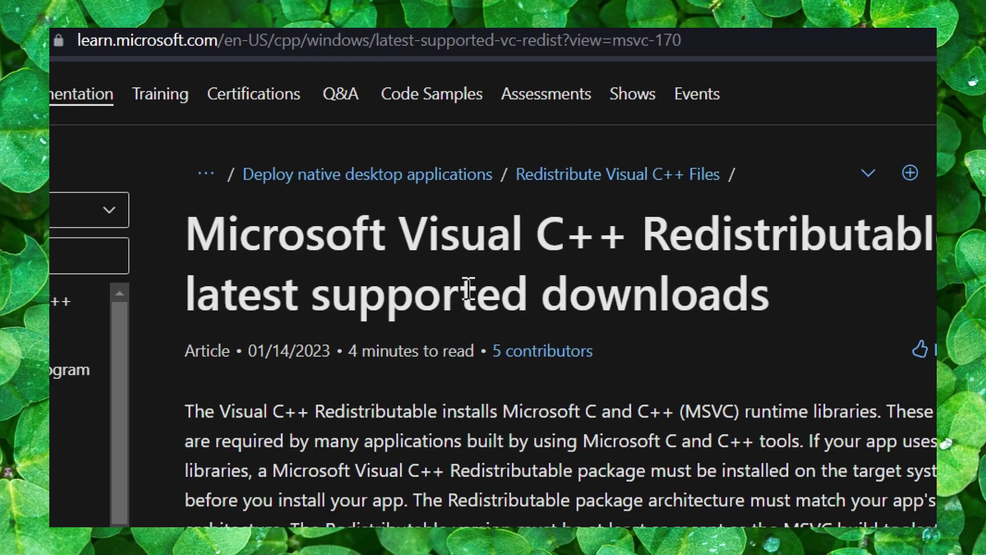
scroll(479, 285, down, 8)
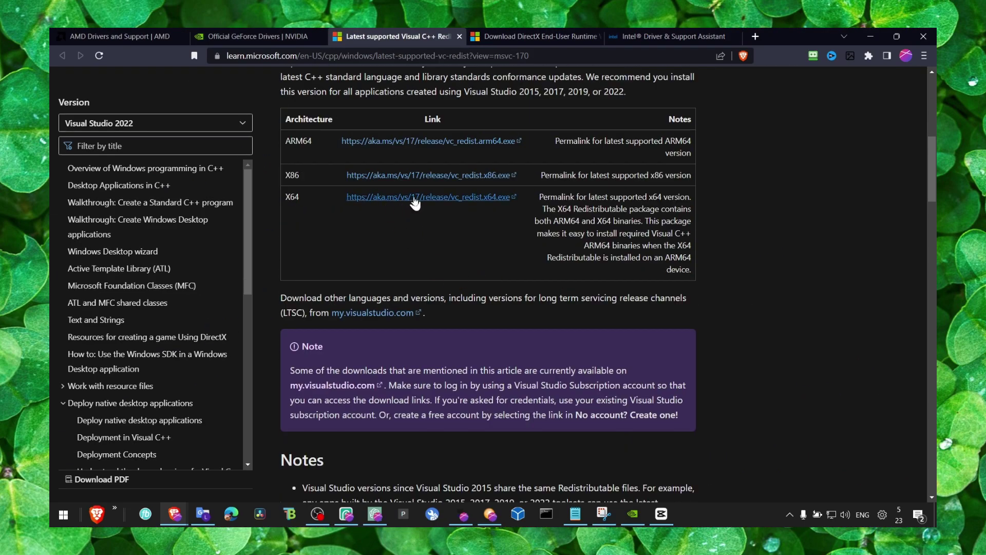
scroll(411, 203, up, 3)
Switch between the runtime tabs, ending at the top of the GeForce Drivers page.
click(534, 36)
click(431, 36)
click(495, 36)
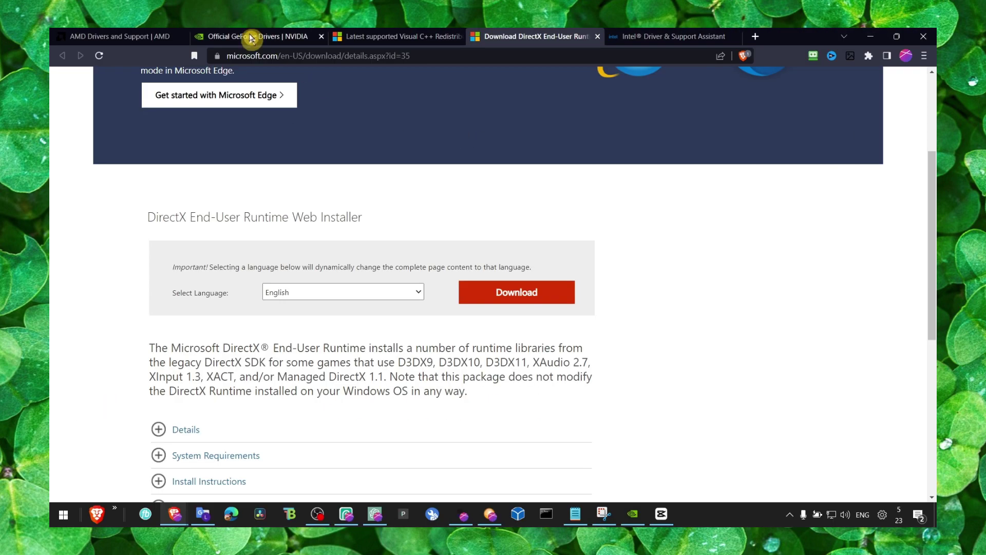
click(251, 36)
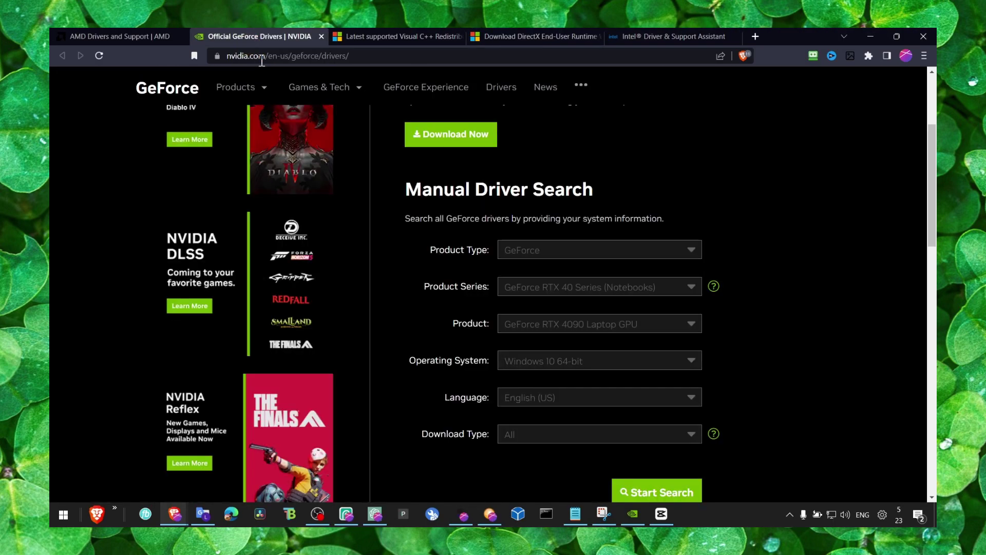
scroll(426, 180, up, 3)
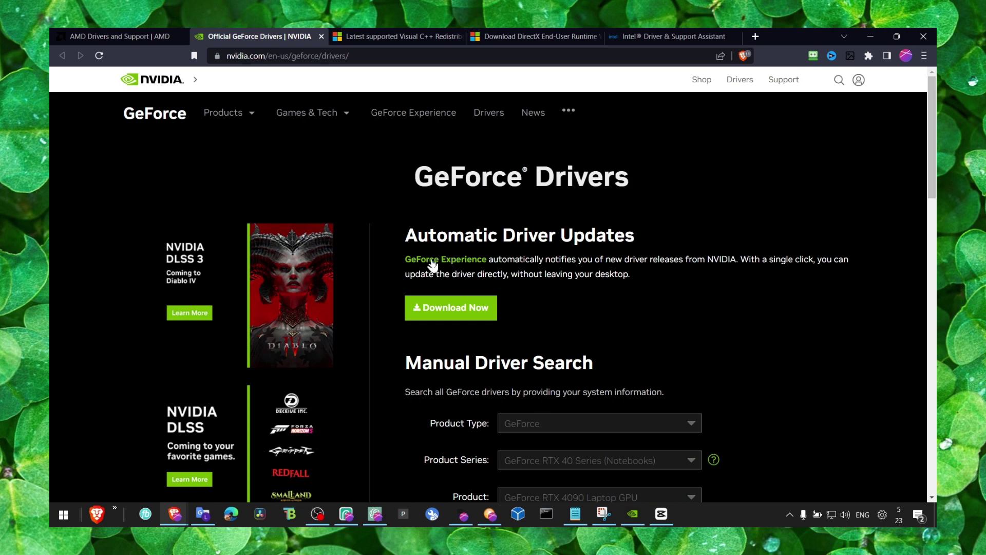
Launch GeForce Experience and check for driver updates on its Drivers page.
key(super+s)
text(geo)
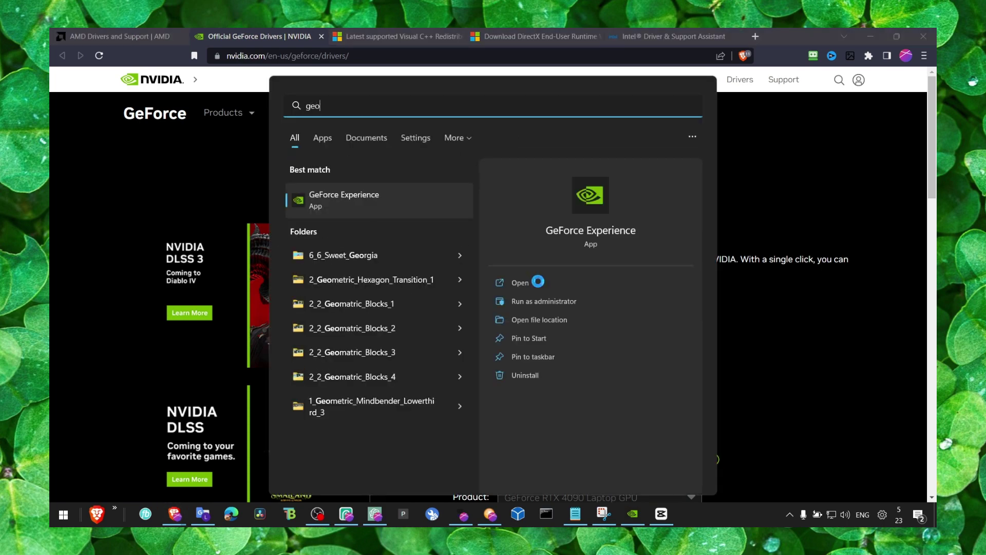
key(Return)
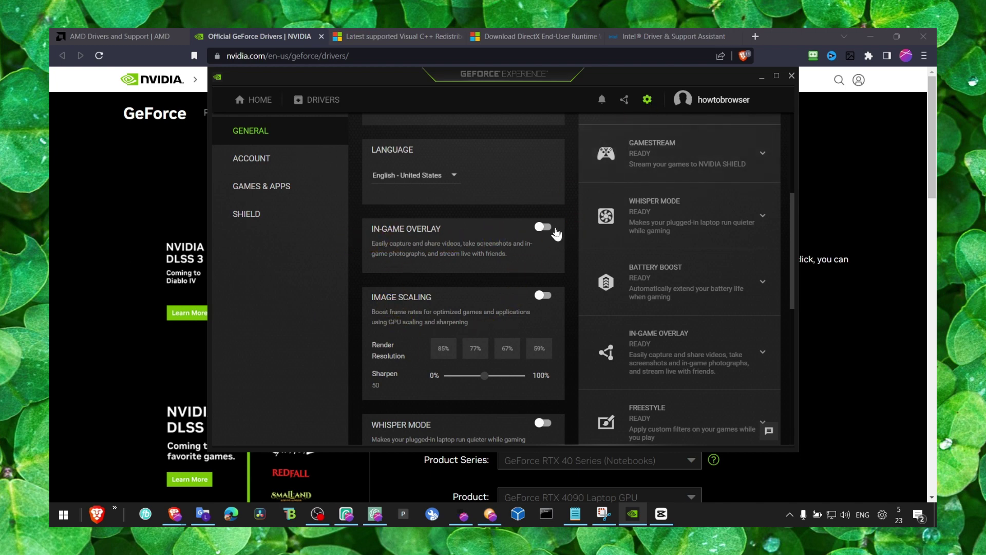
click(321, 100)
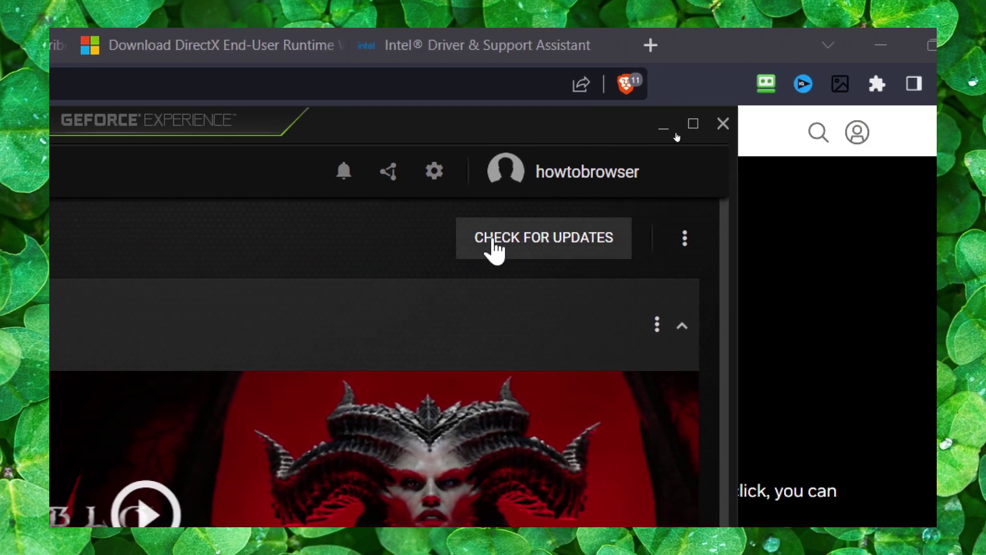
click(698, 133)
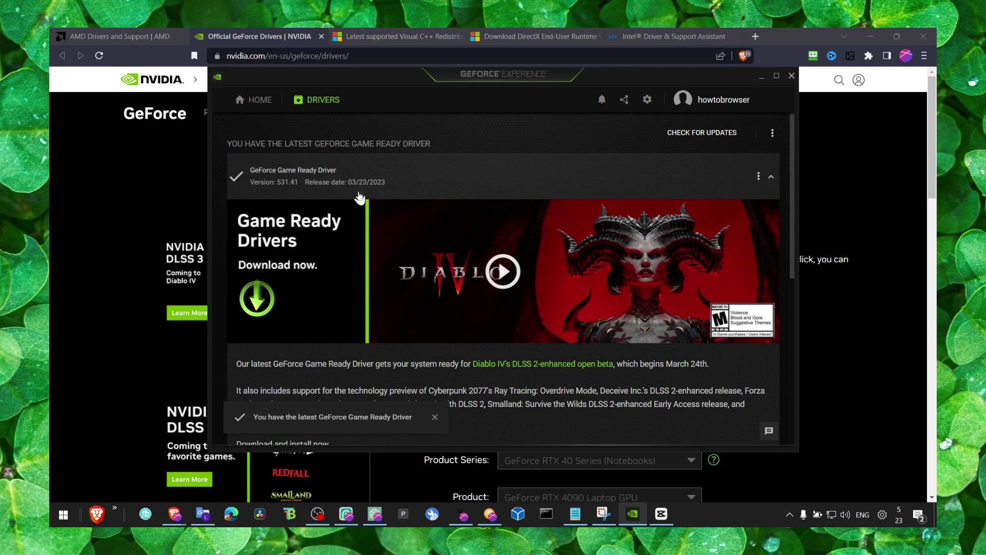
click(508, 145)
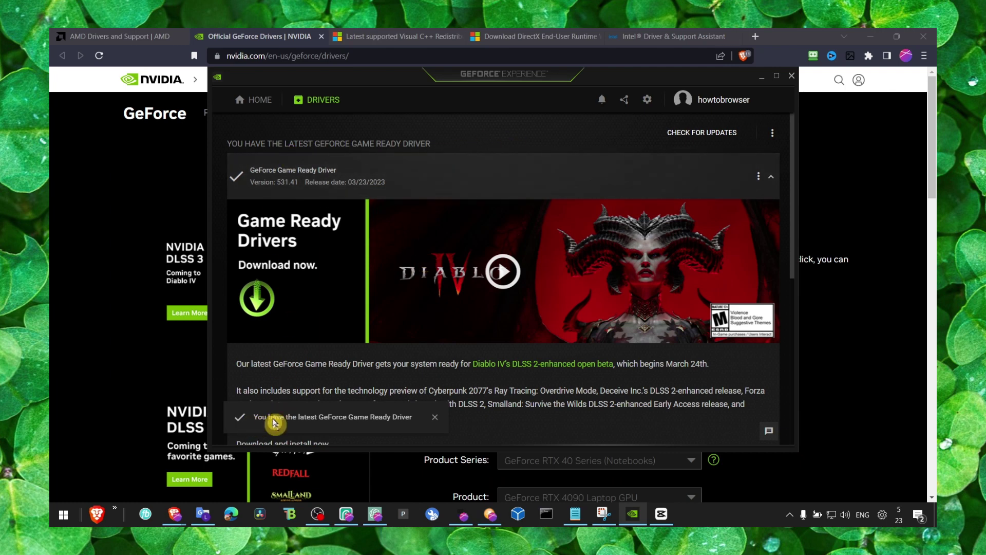
Confirm the Game Ready Driver preference, then close GeForce Experience and minimize Brave.
click(772, 133)
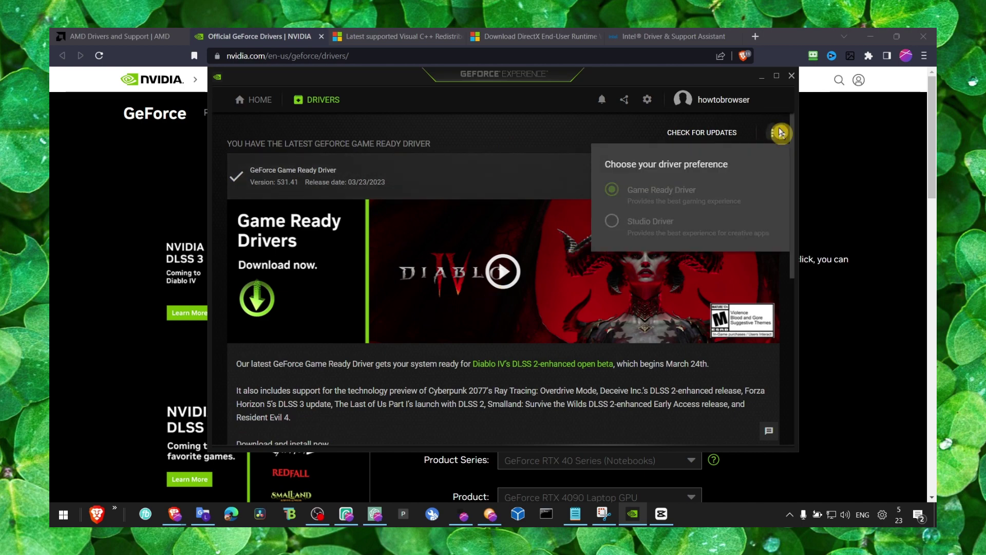
click(467, 143)
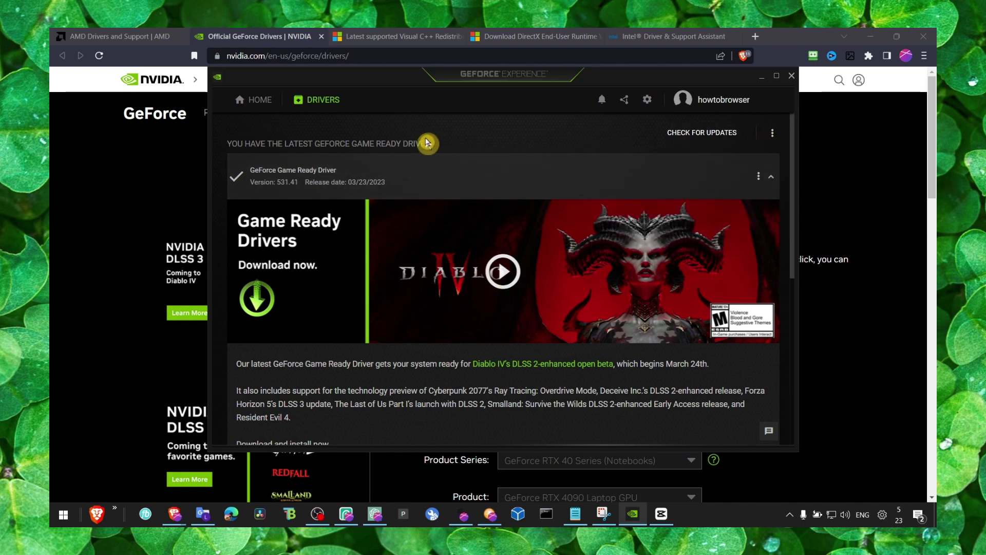
click(792, 76)
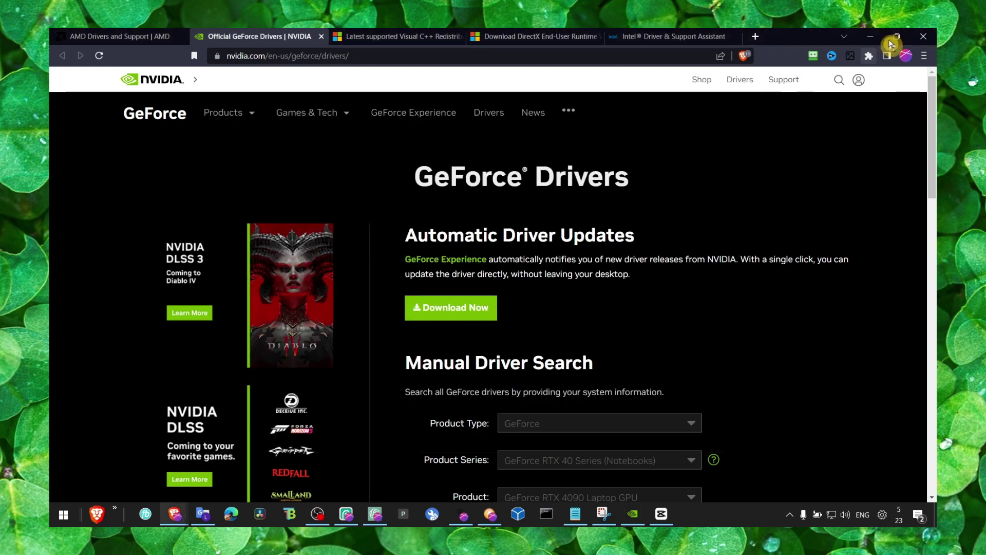
click(870, 35)
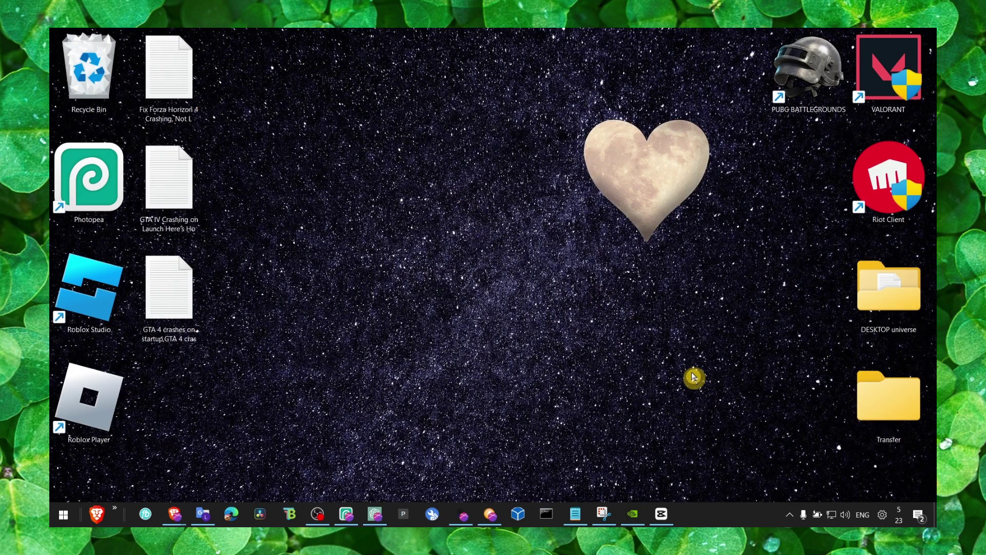
Open Graphics settings and view BlueStacks' graphics preference without changing it.
key(super+s)
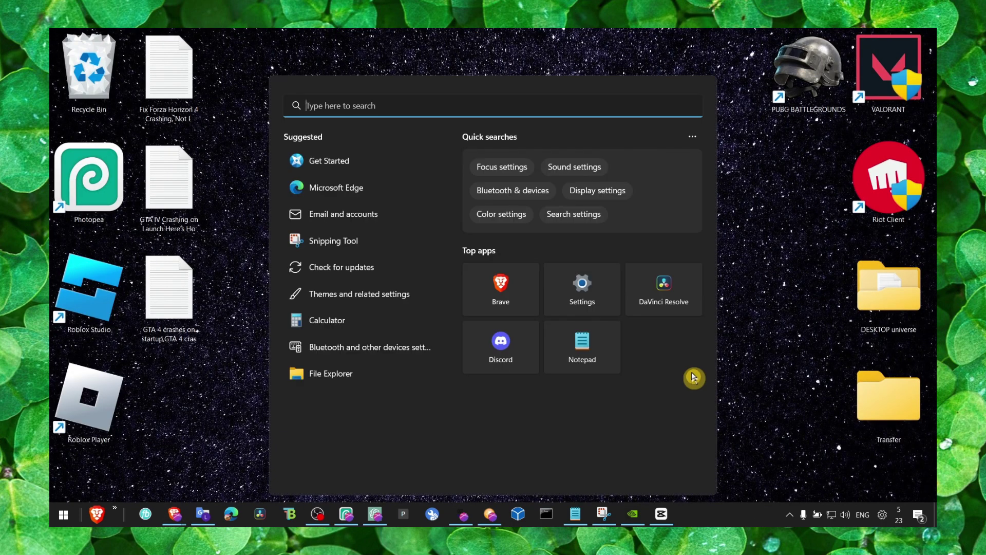
text(graphics settings)
key(Return)
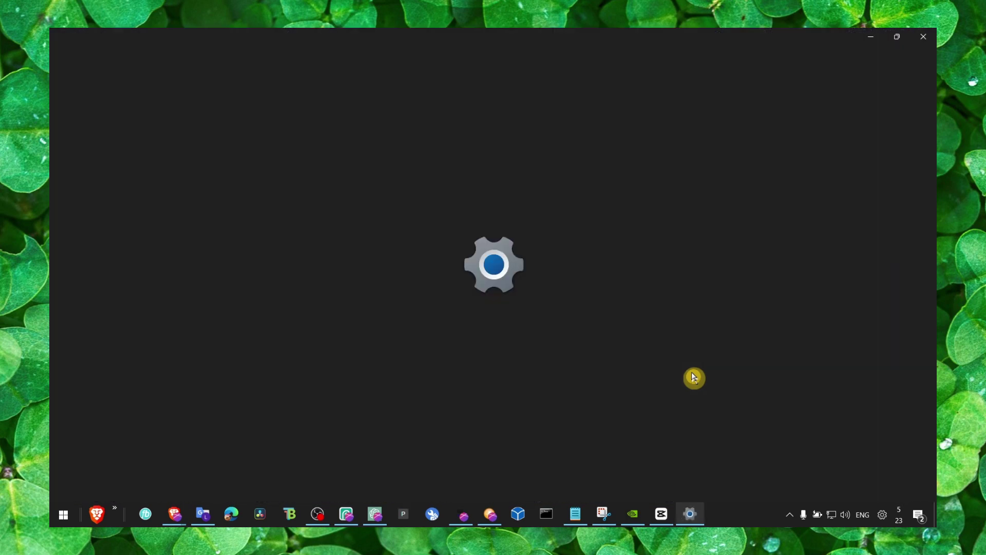
scroll(391, 267, down, 2)
scroll(384, 259, down, 1)
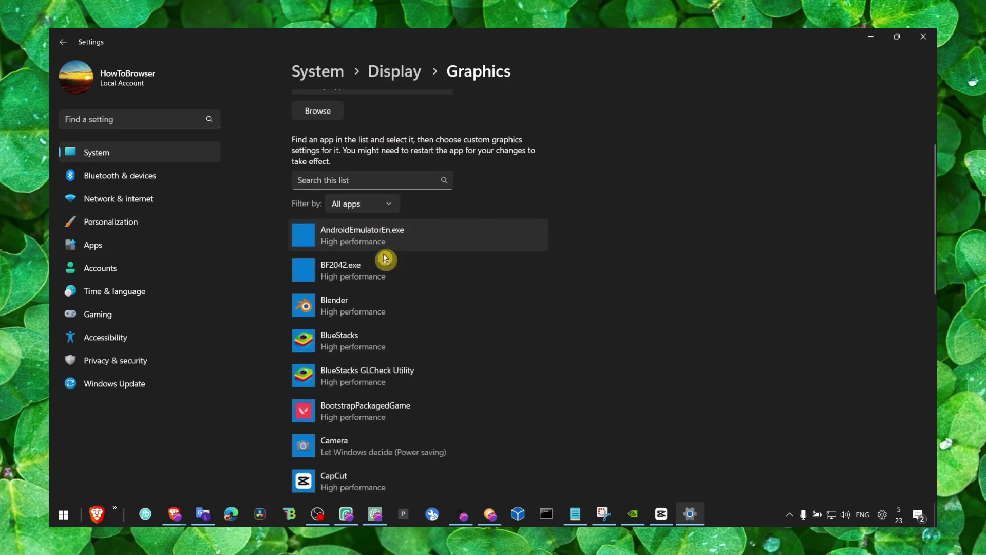
click(394, 341)
click(461, 388)
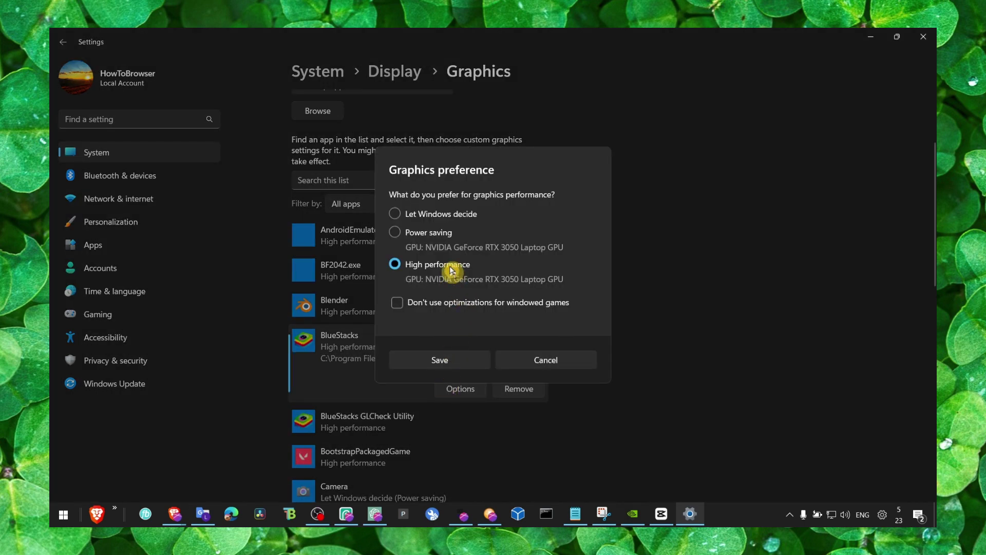
click(524, 359)
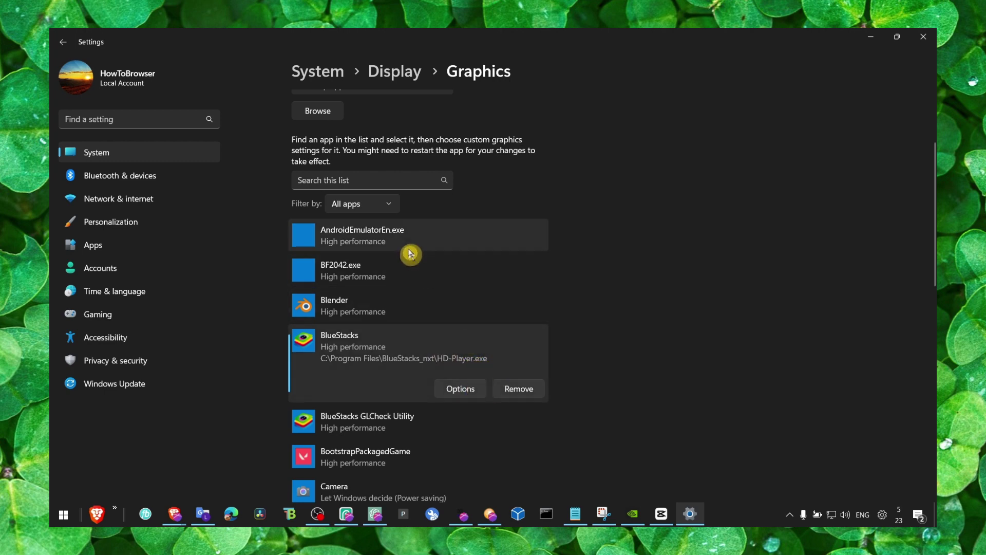
Review default graphics settings and the Blender, BlueStacks, DaVinci Resolve and RobloxPlayerLauncher.exe entries.
scroll(409, 254, up, 5)
click(323, 130)
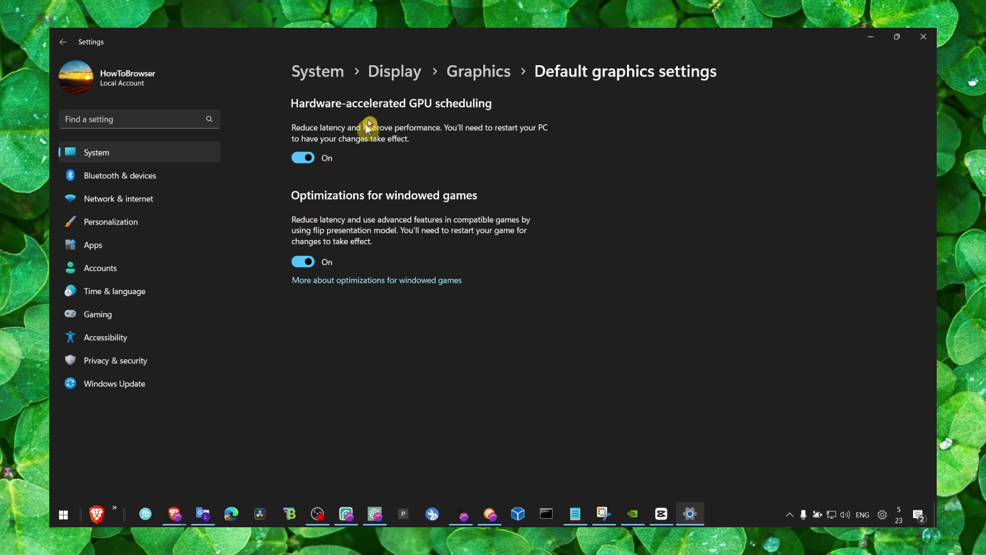
click(478, 72)
click(345, 318)
click(339, 393)
scroll(374, 314, down, 5)
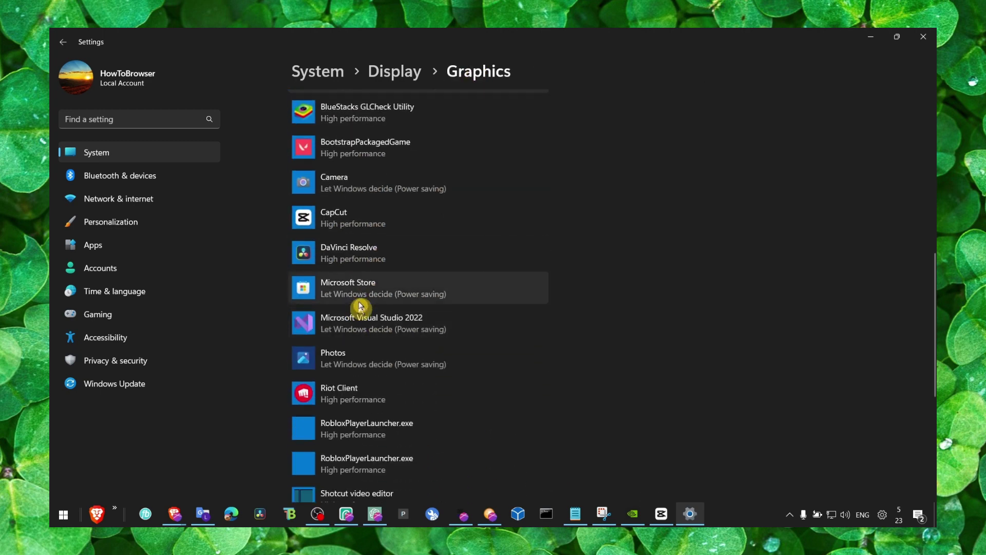
click(359, 249)
scroll(368, 331, down, 1)
scroll(367, 329, down, 2)
click(365, 313)
scroll(365, 318, up, 10)
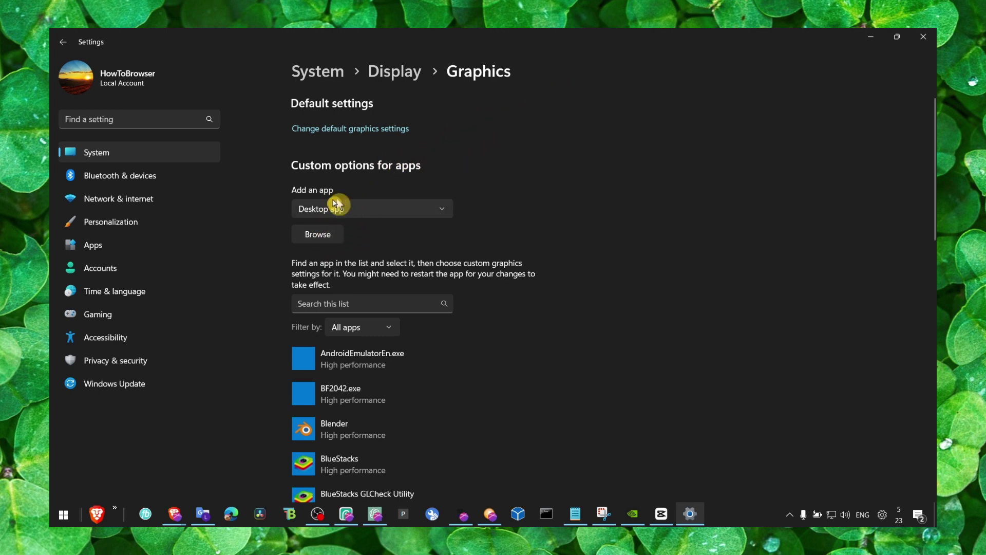
Save BlueStacks' graphics preference as High performance and close Settings.
scroll(368, 295, down, 3)
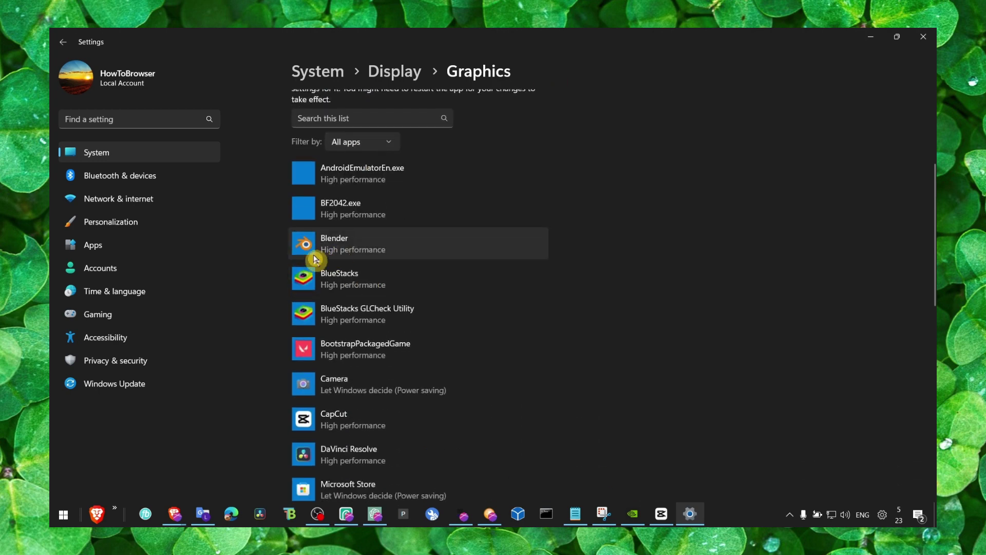
click(450, 286)
click(460, 325)
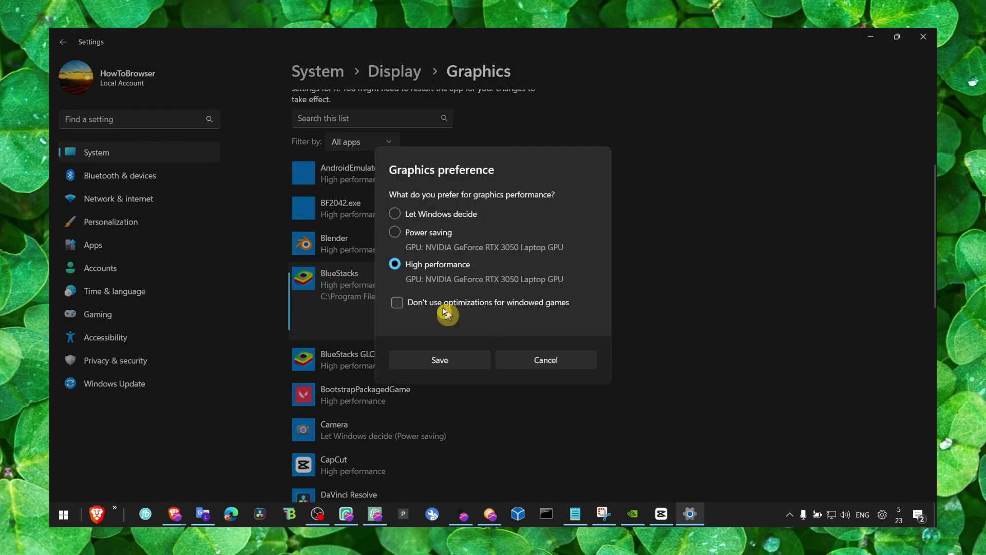
click(462, 356)
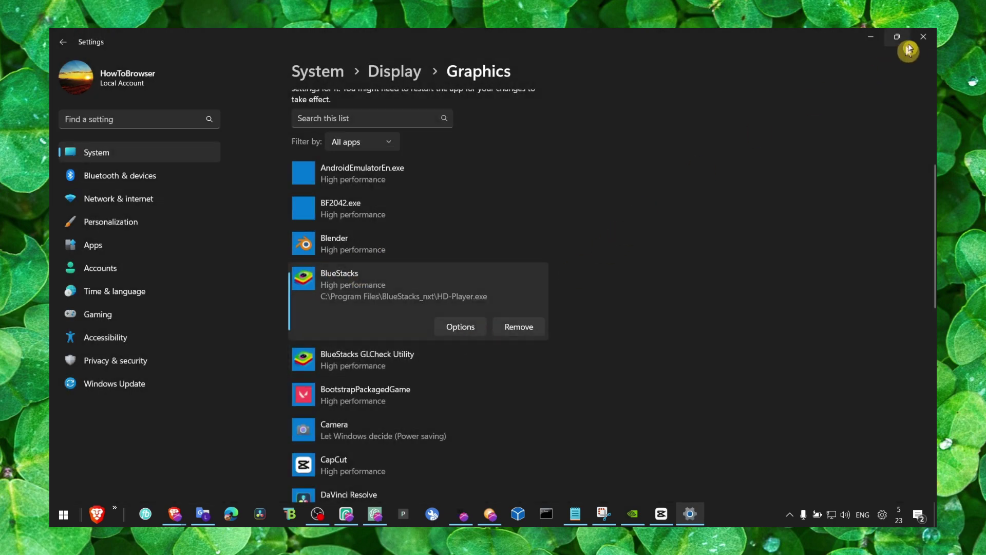
click(922, 37)
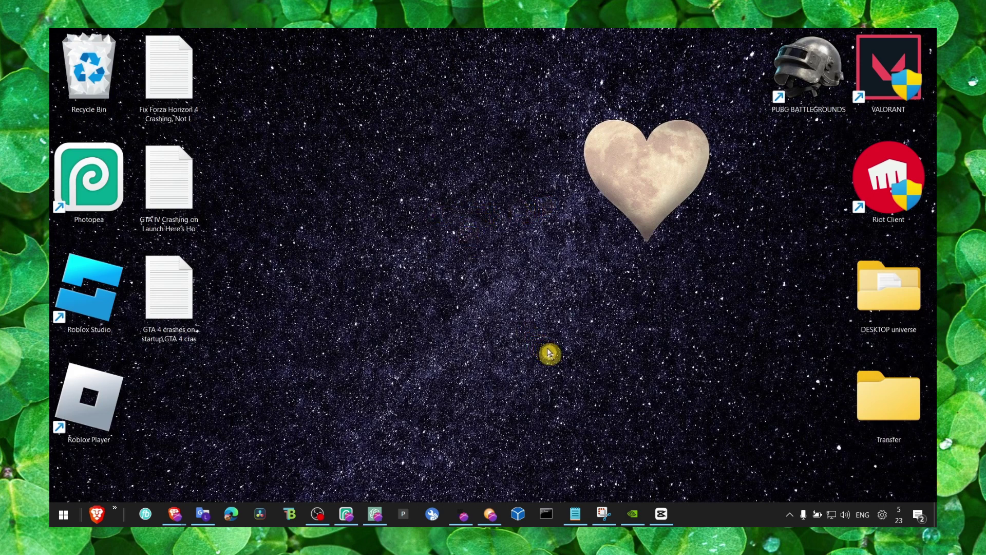
Bring up the GTA IV notes and start Command Prompt as administrator.
click(575, 514)
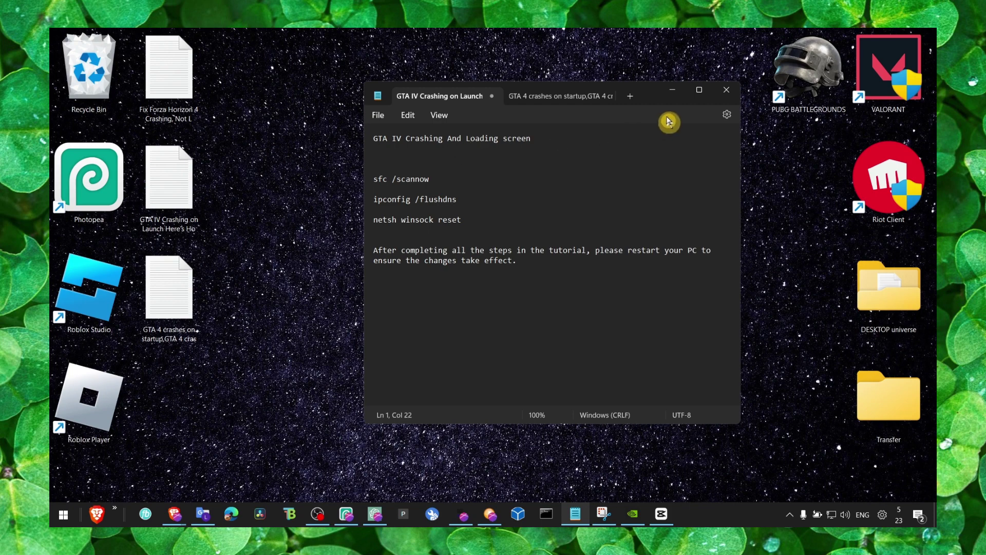
key(super+s)
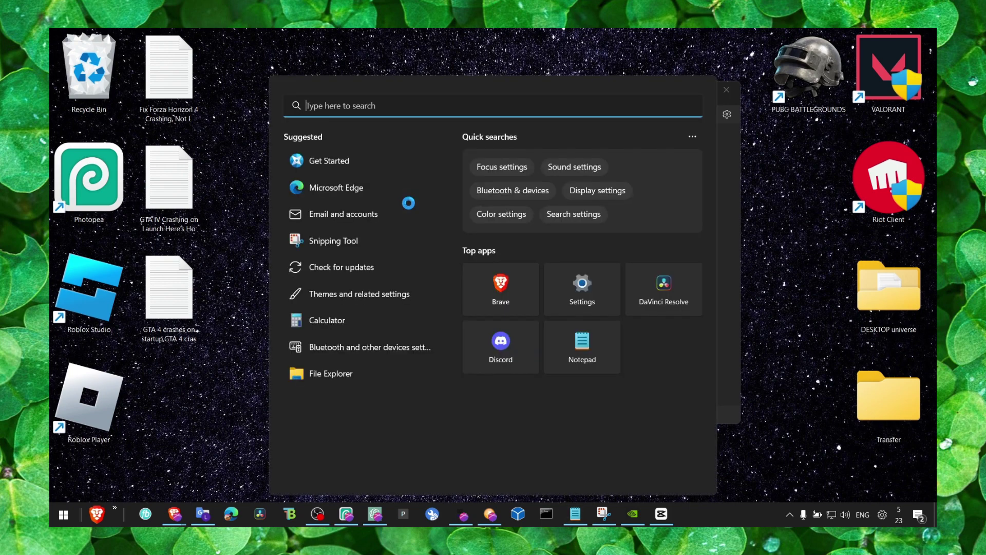
text(cmd)
right_click(384, 198)
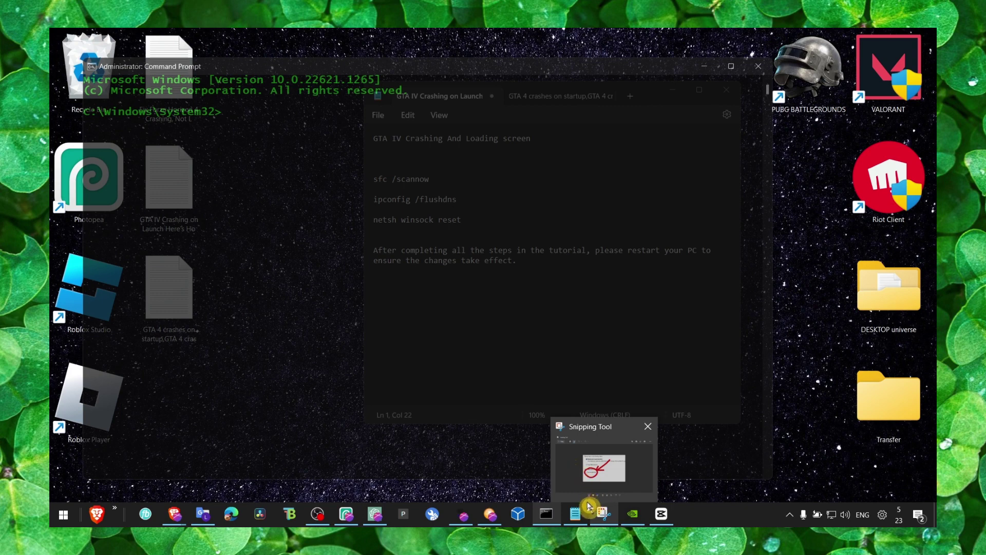
Copy sfc /scannow from the notes, run it in the admin prompt, then close both windows.
triple_click(411, 179)
right_click(411, 179)
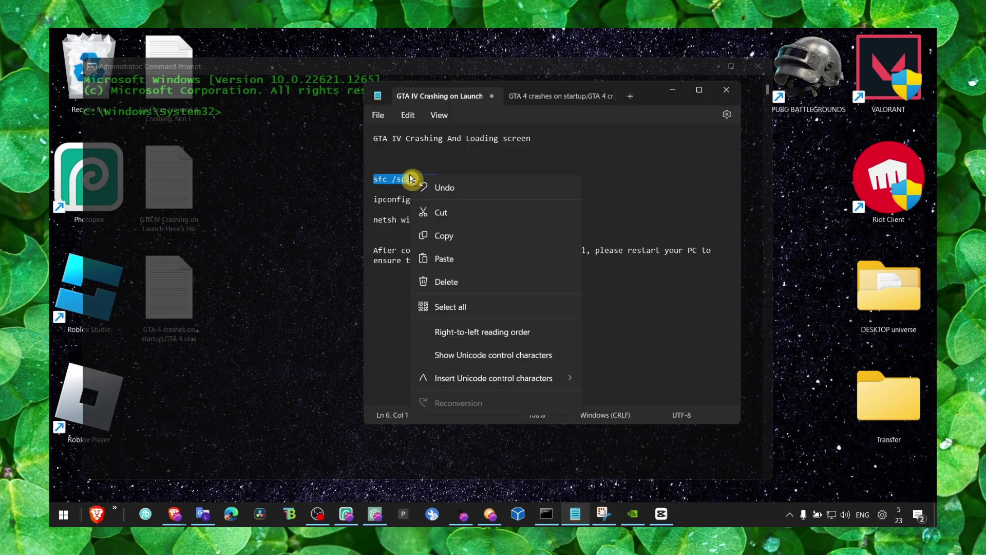
click(423, 233)
click(280, 141)
click(274, 128)
right_click(274, 127)
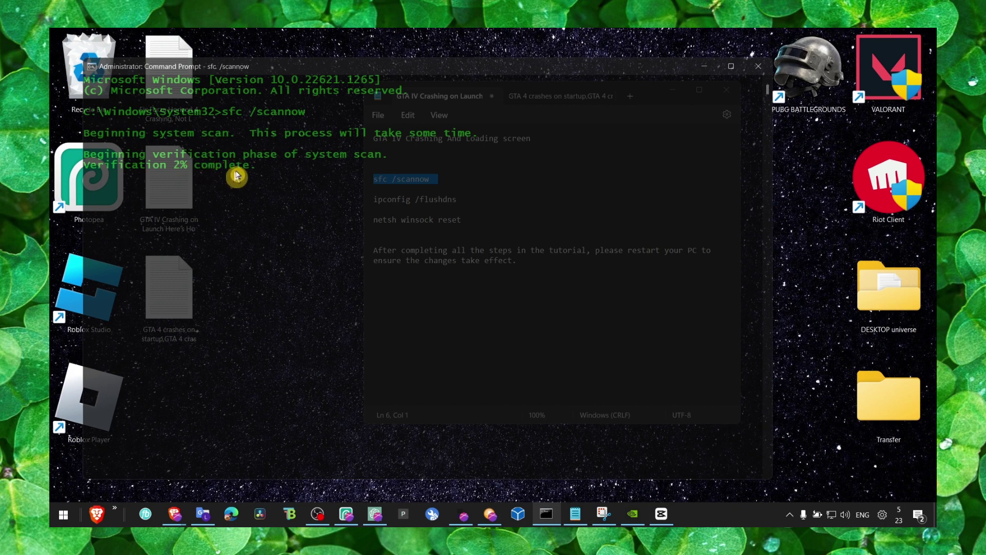
click(763, 75)
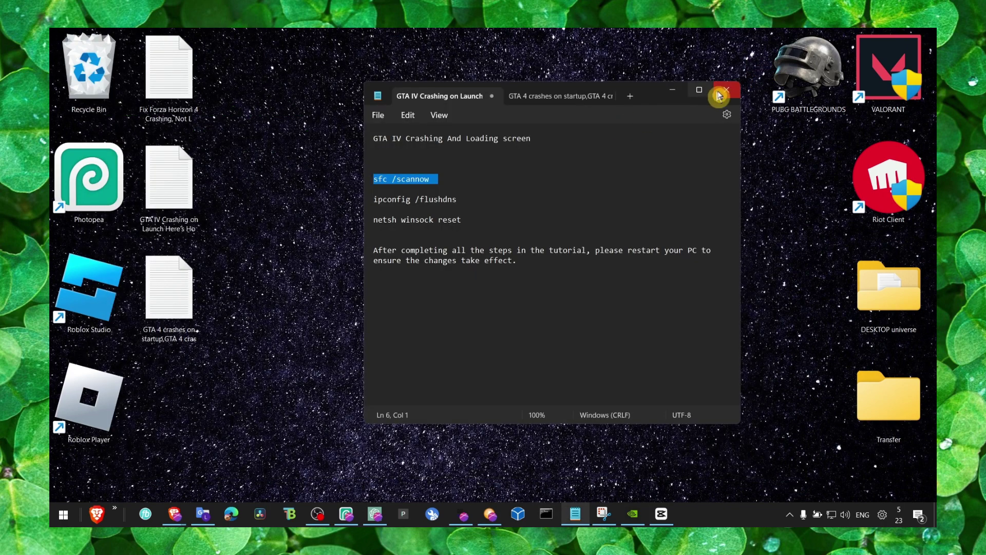
click(688, 95)
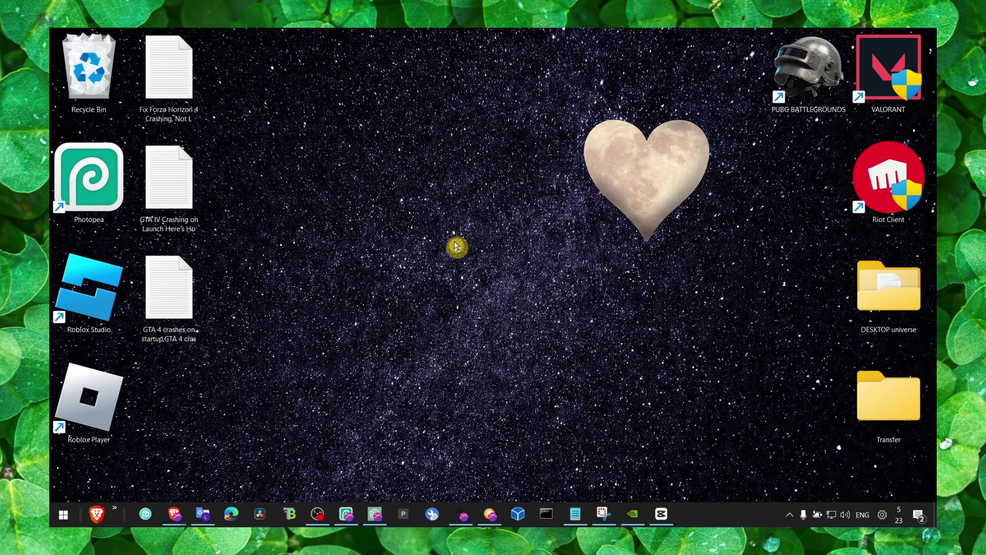